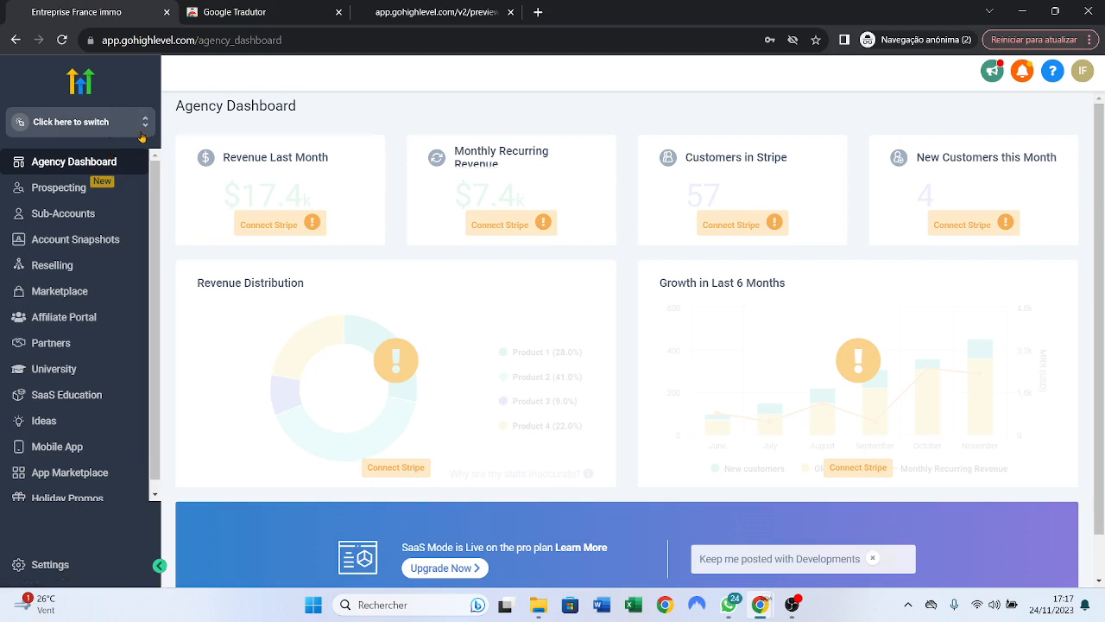
- Open the sub-account switcher to see the immo agence account
left_click(69, 124)
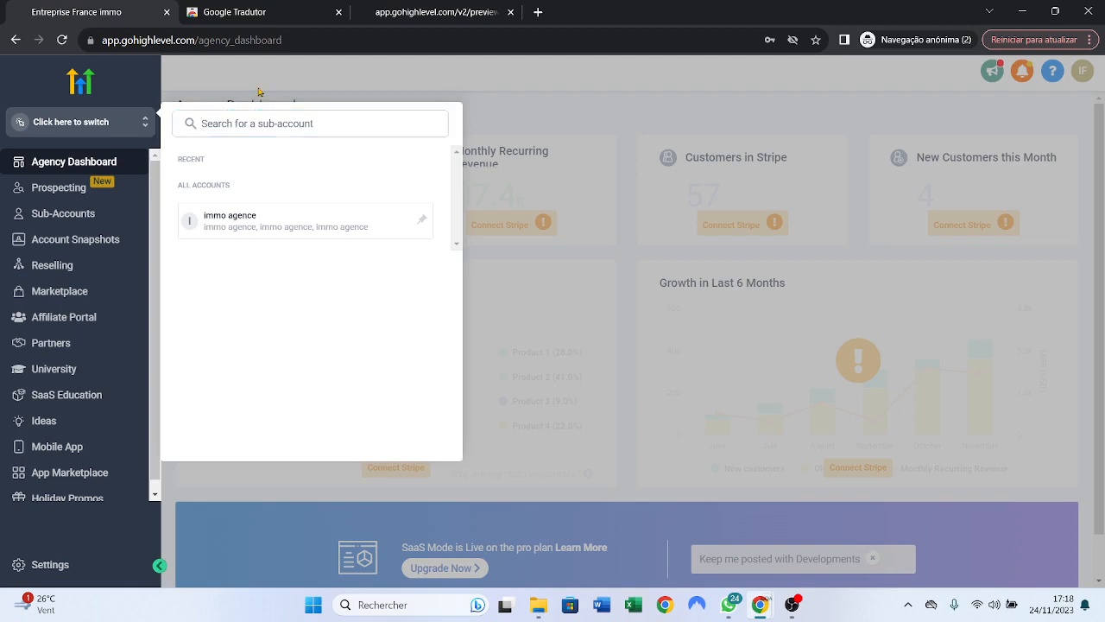
- Close the sub-account switcher and move to the Google Tradutor extension tab
left_click(257, 90)
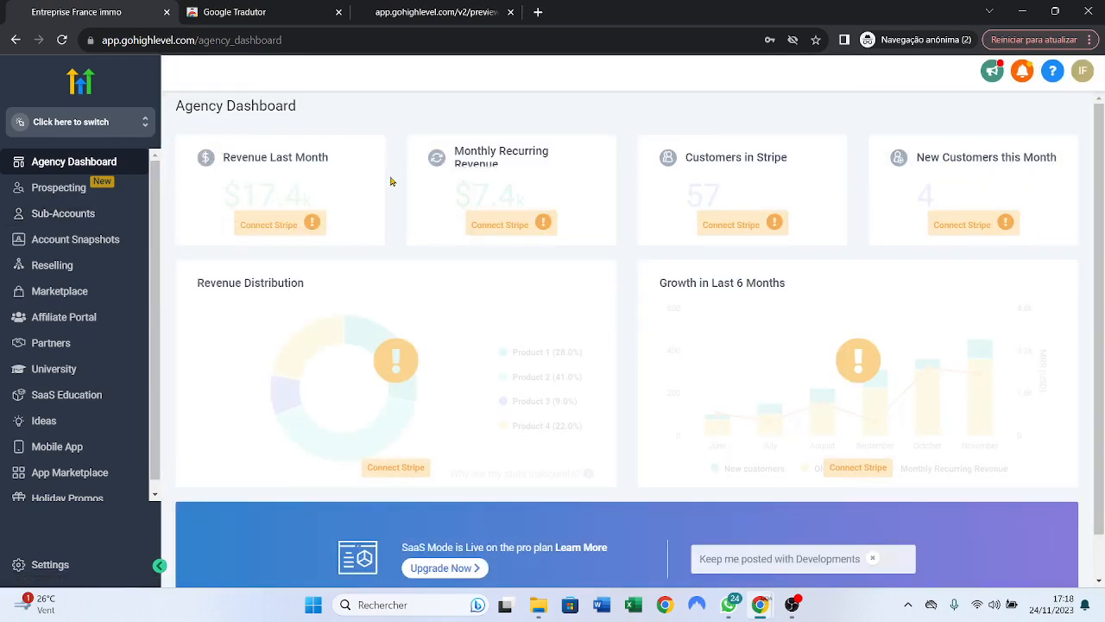
left_click(259, 12)
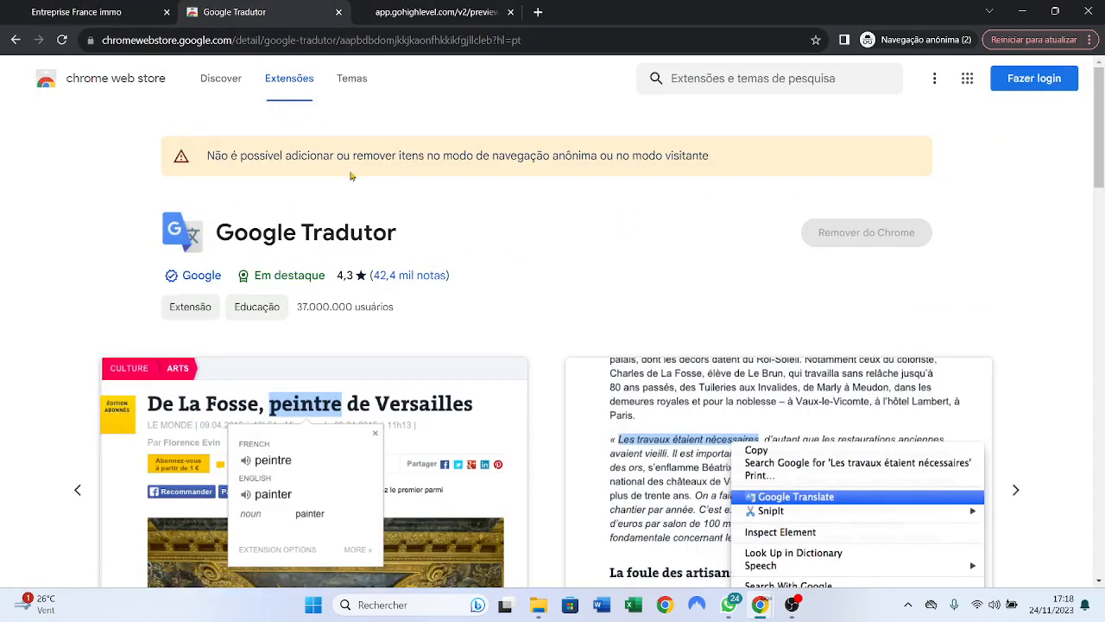
- Go back to the HighLevel Agency Dashboard tab
left_click(102, 12)
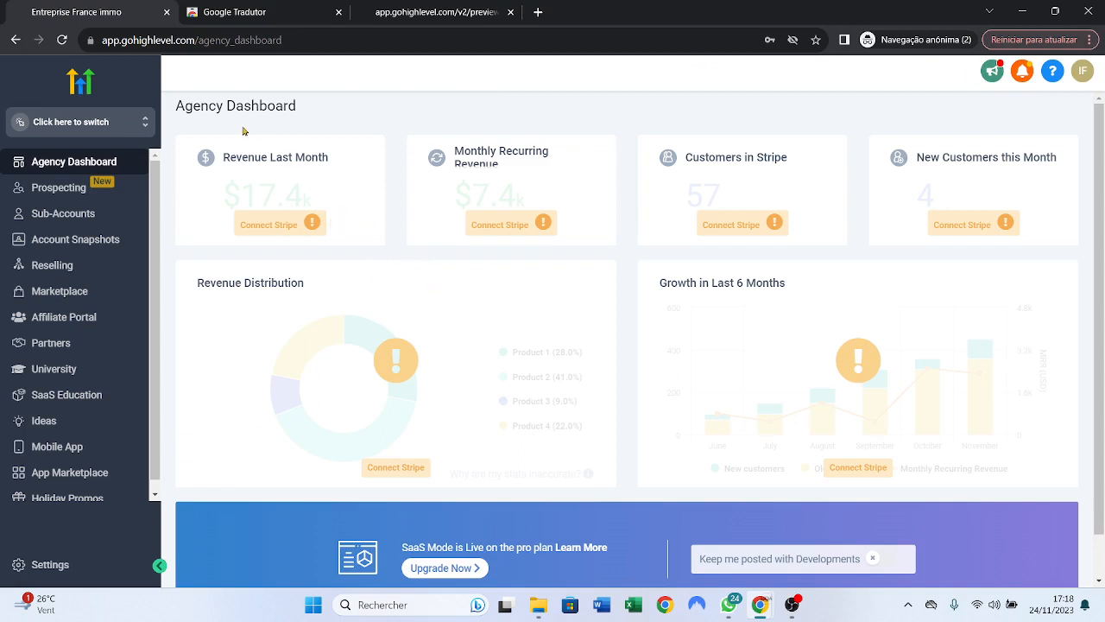
- Go to Sub-Accounts and start adding a new sub-account
left_click(68, 216)
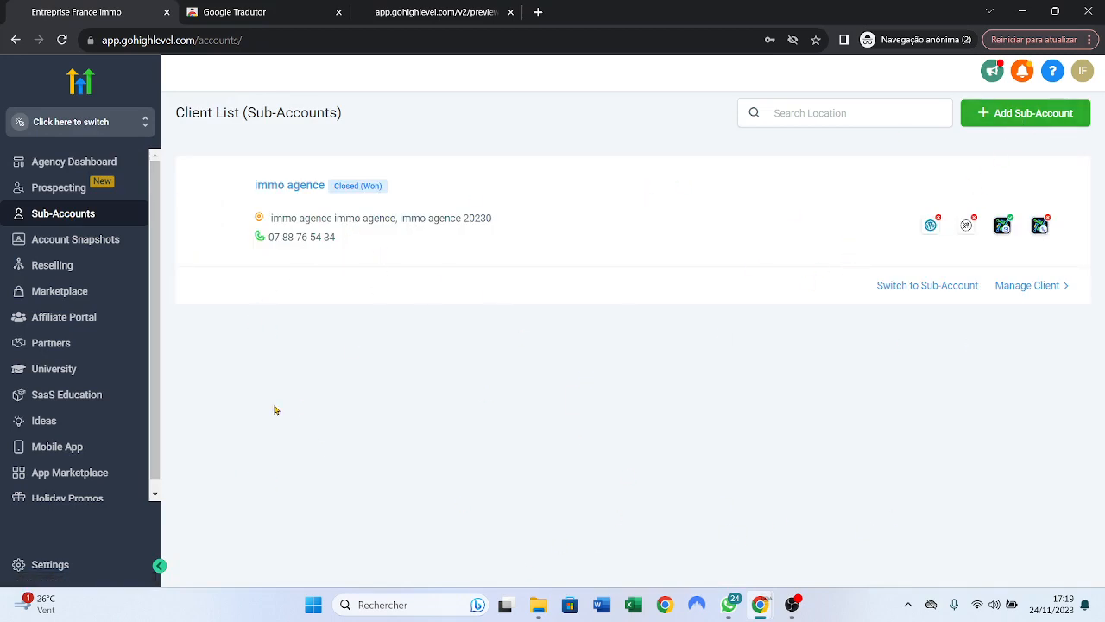
left_click(1000, 120)
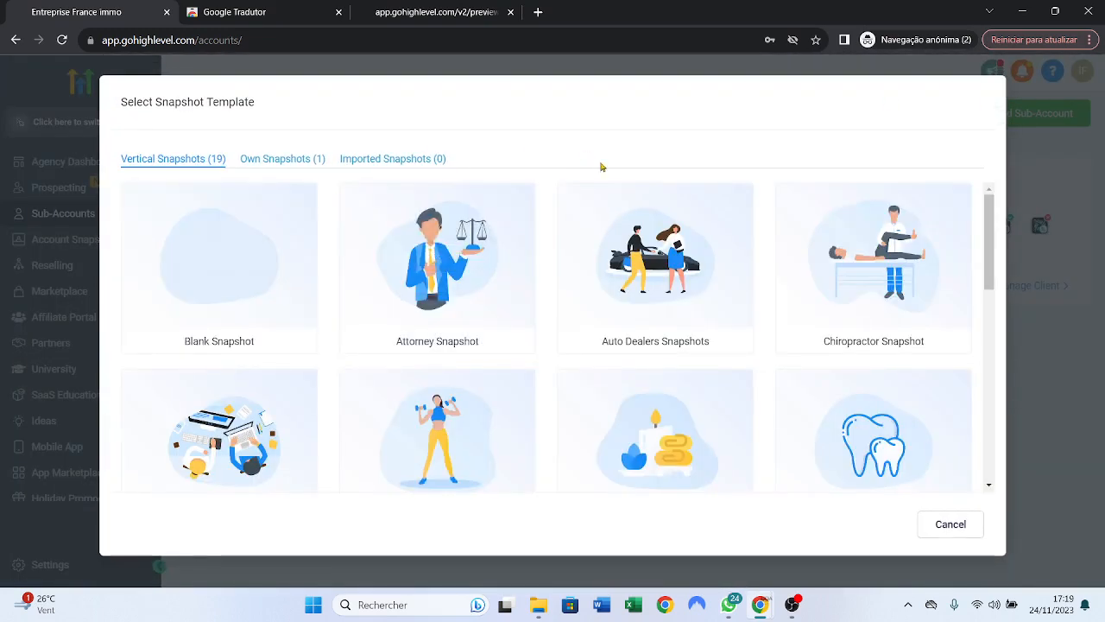
mouse_move(607, 273)
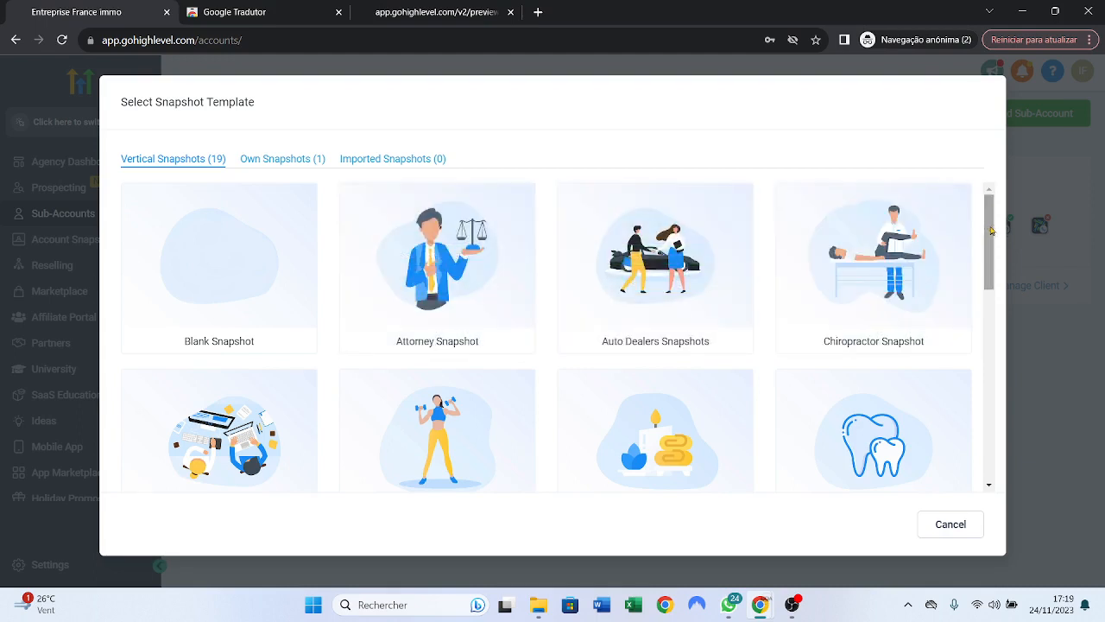
mouse_move(726, 258)
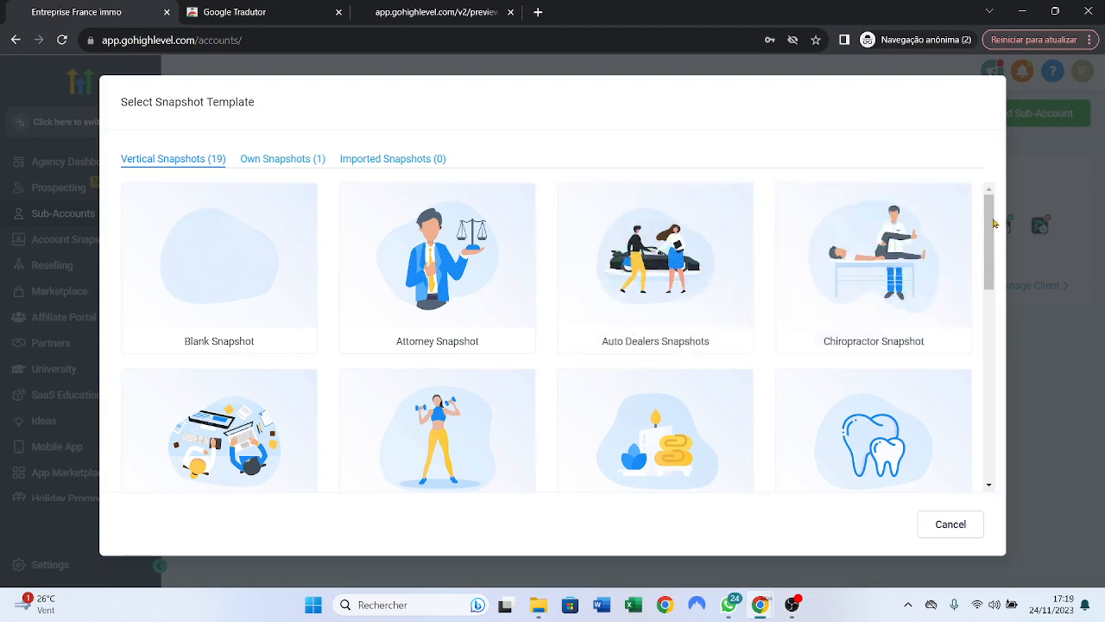
- Browse the Select Snapshot Template grid of vertical snapshots like Blank and Attorney
left_click_drag(993, 223, 1015, 179)
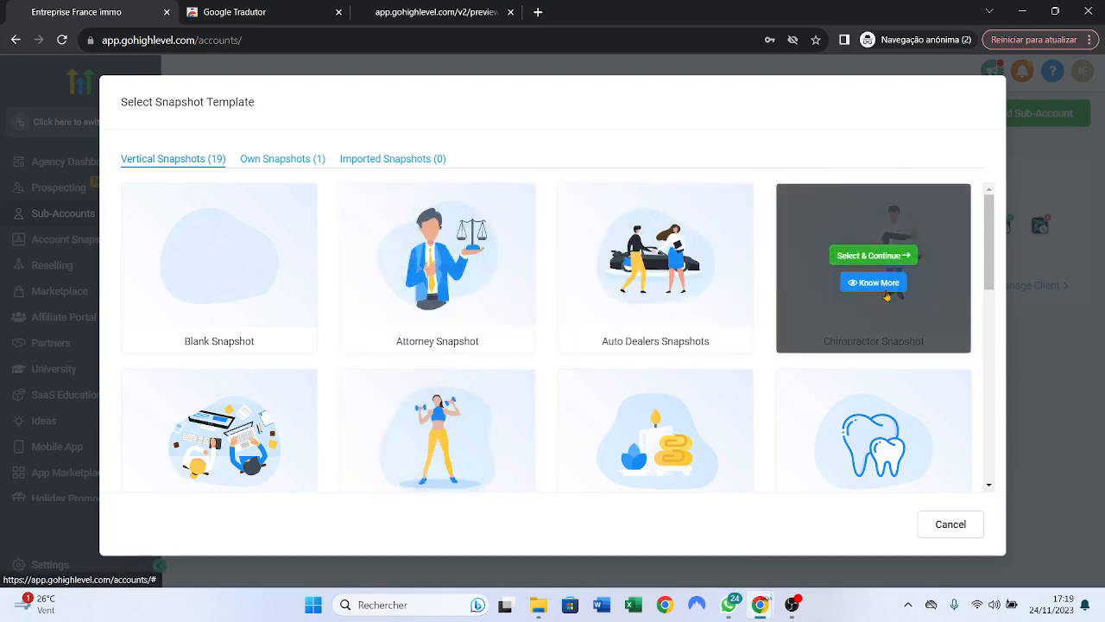
scroll(863, 259, "down", 2)
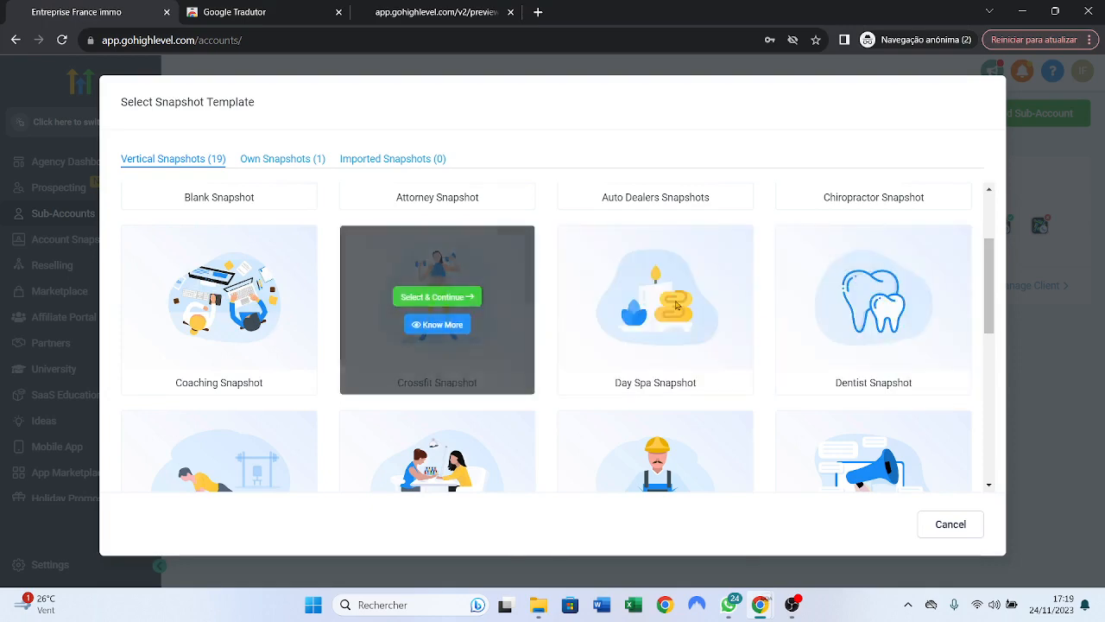
scroll(846, 373, "down", 2)
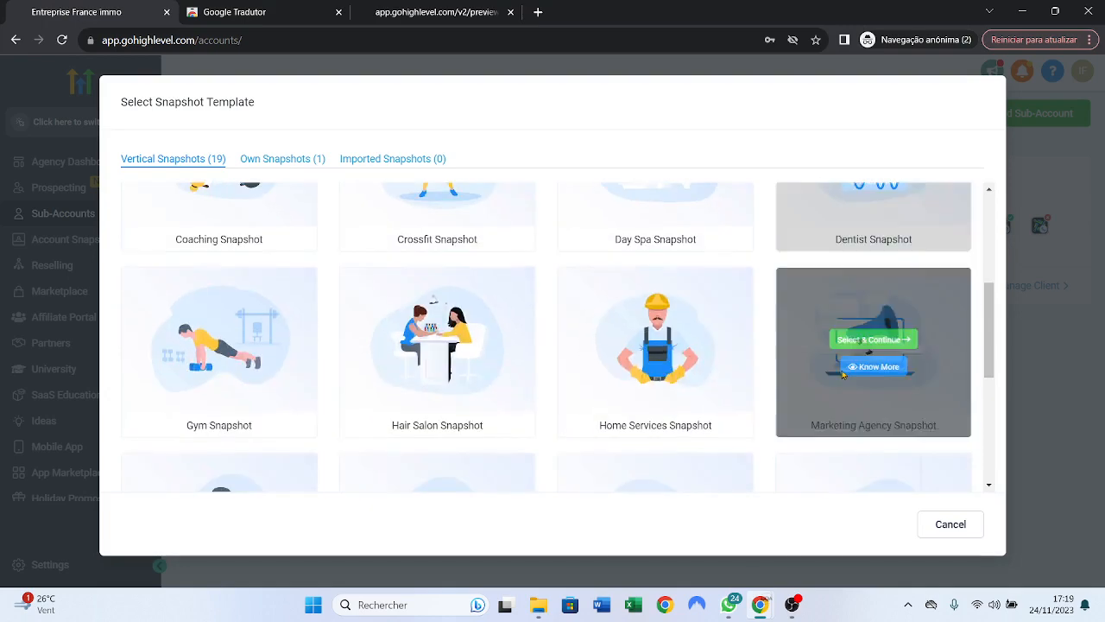
scroll(863, 371, "down", 2)
scroll(866, 373, "up", 4)
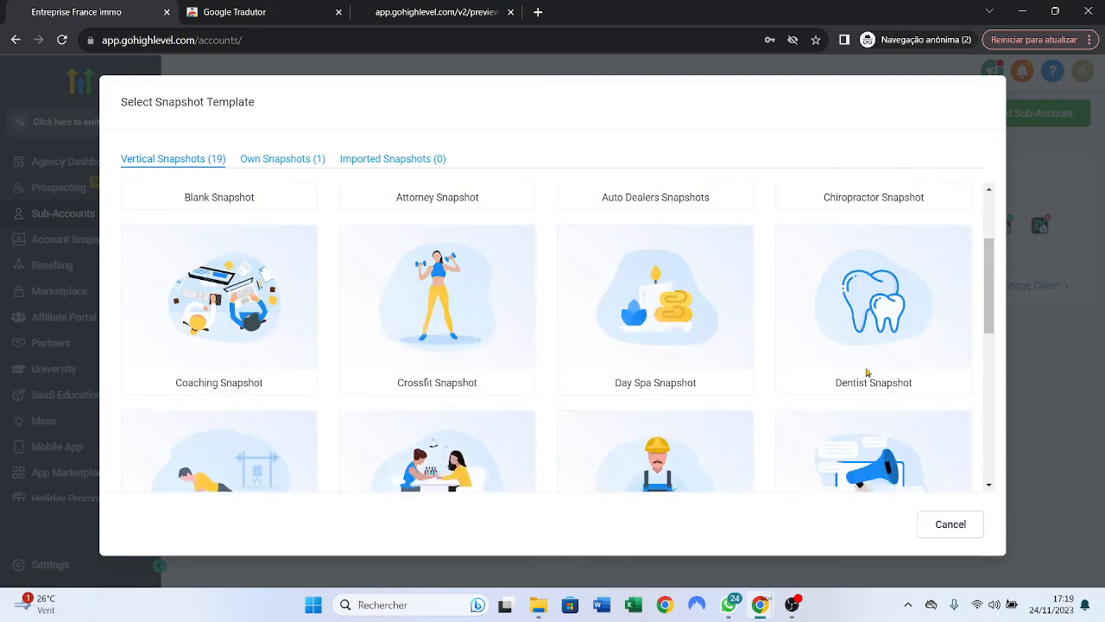
scroll(866, 373, "down", 6)
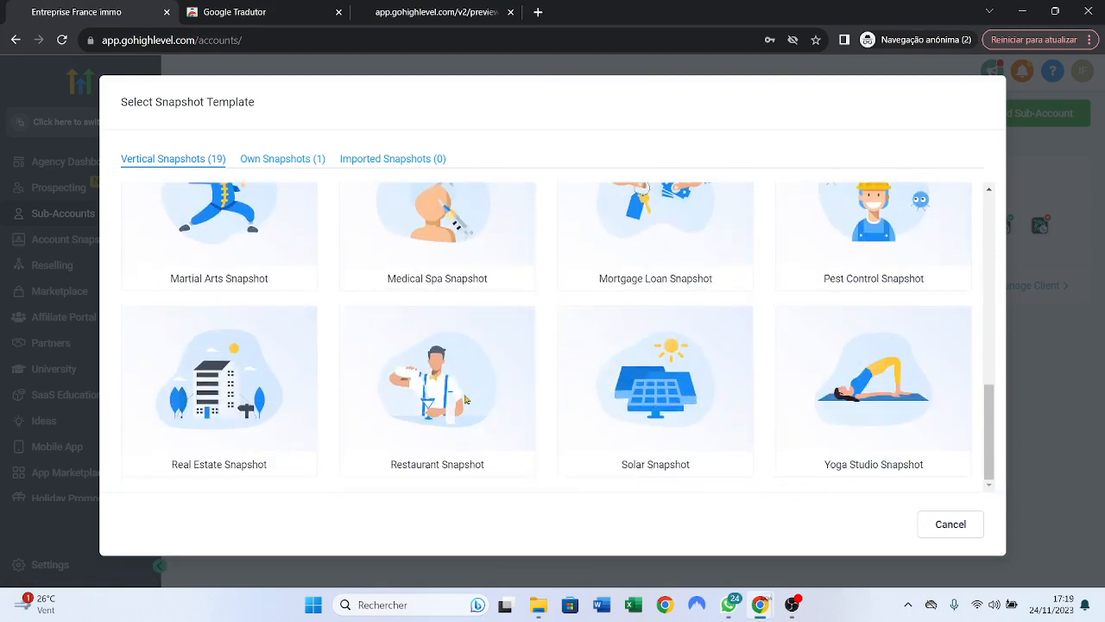
scroll(853, 347, "up", 5)
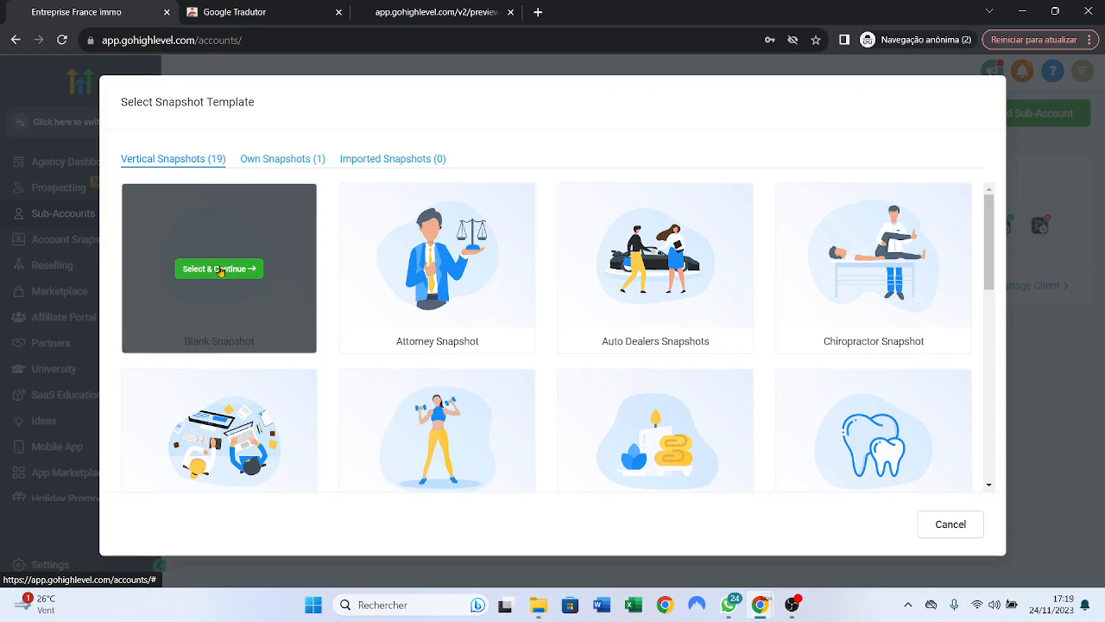
- Pick the Blank Snapshot, dismiss the location prompt, and choose to add the account manually
left_click(220, 270)
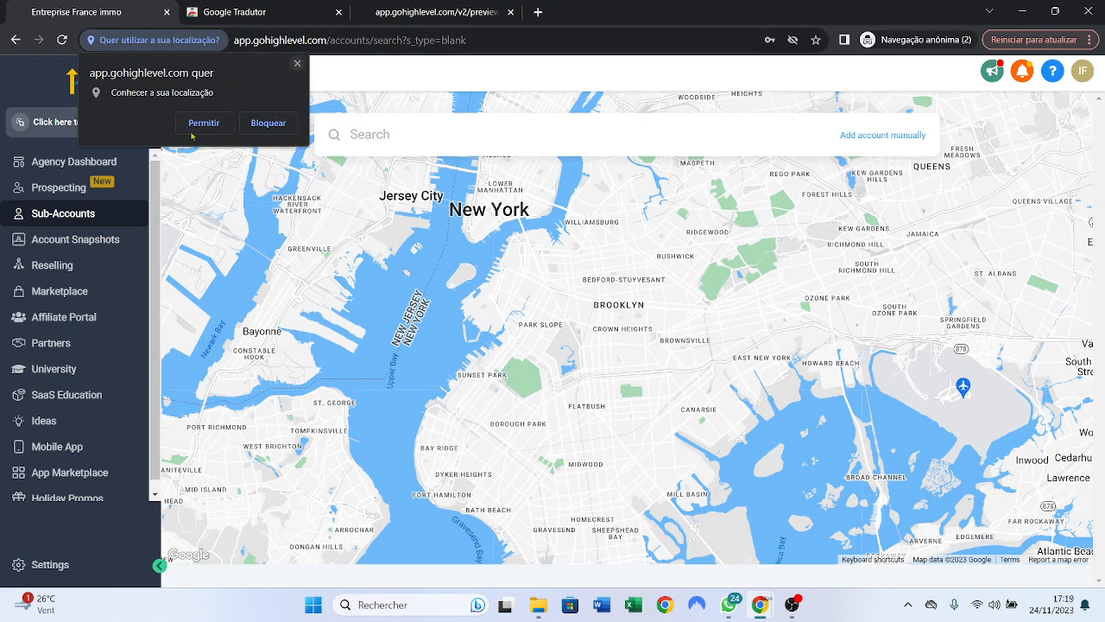
left_click(298, 66)
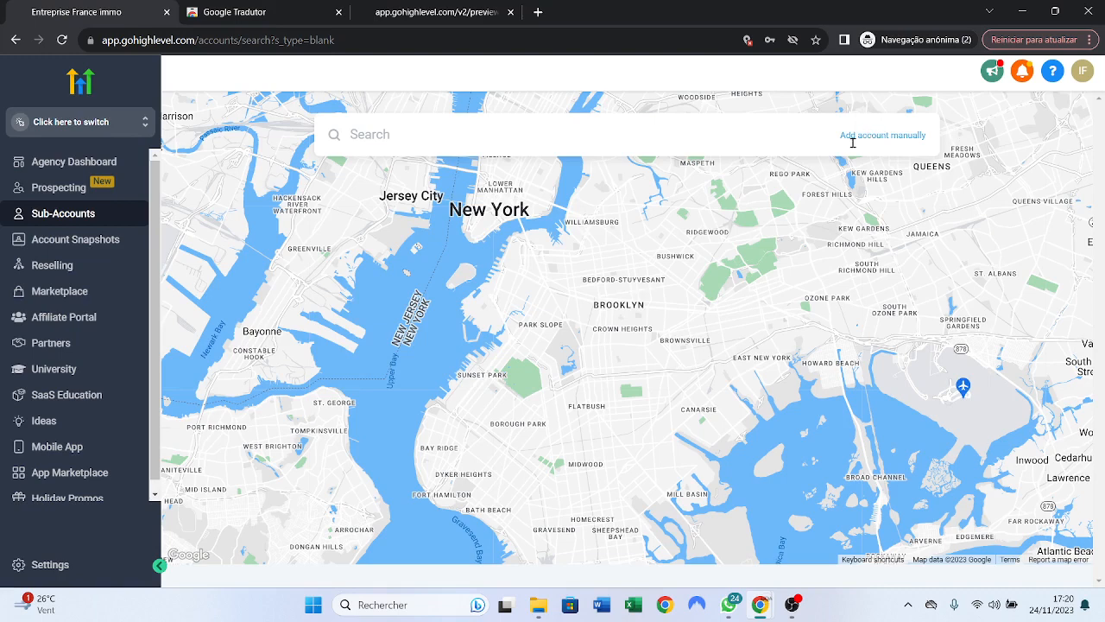
left_click(903, 136)
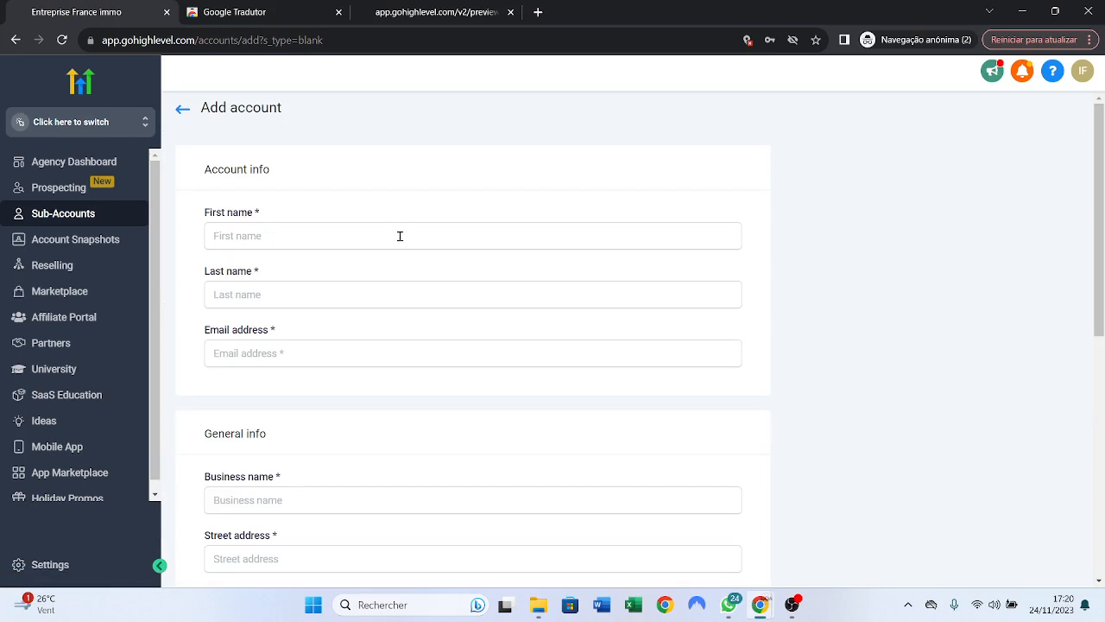
- Enter 'Test Agency' in the First name field and paste it as the last name
left_click(400, 236)
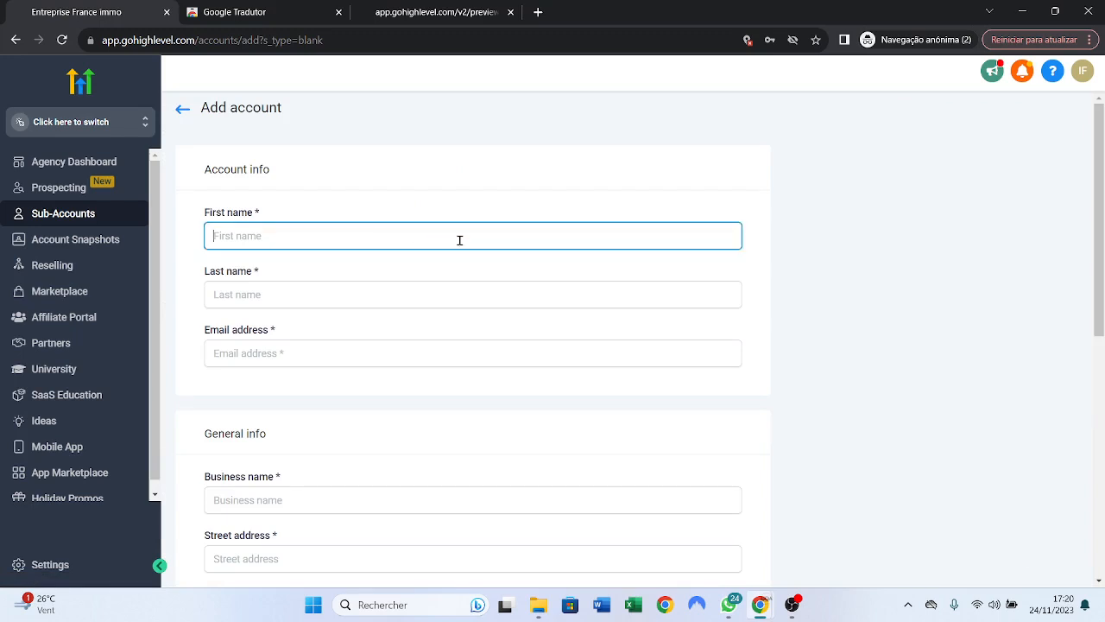
key("Caps_Lock")
type("T")
key("Caps_Lock")
type("e")
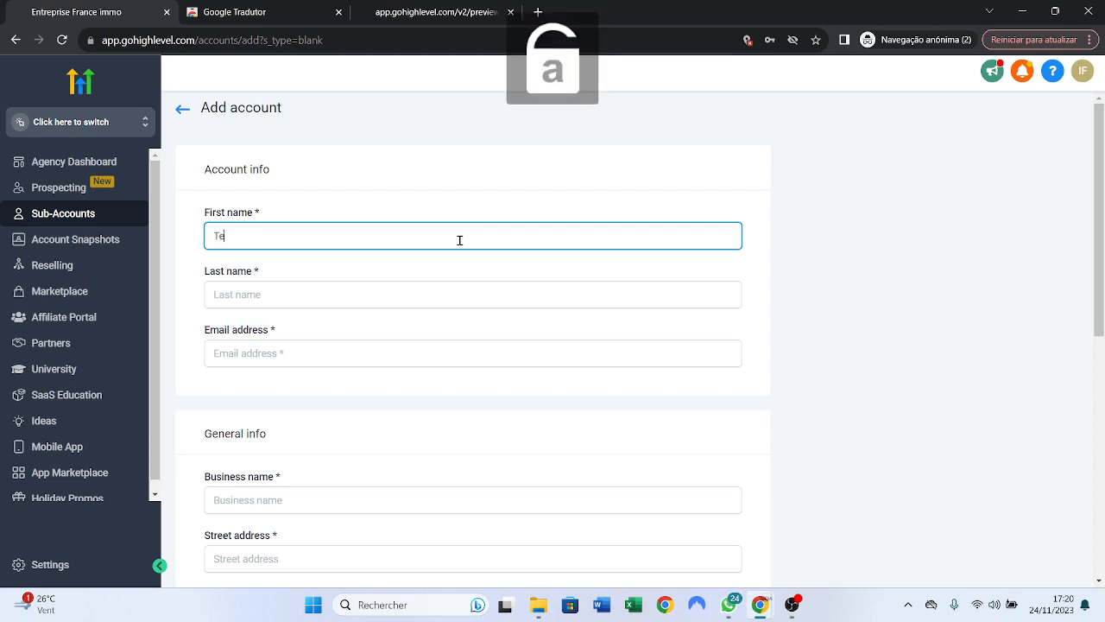
type("st")
key("Caps_Lock")
type("A")
key("Caps_Lock")
type("gency")
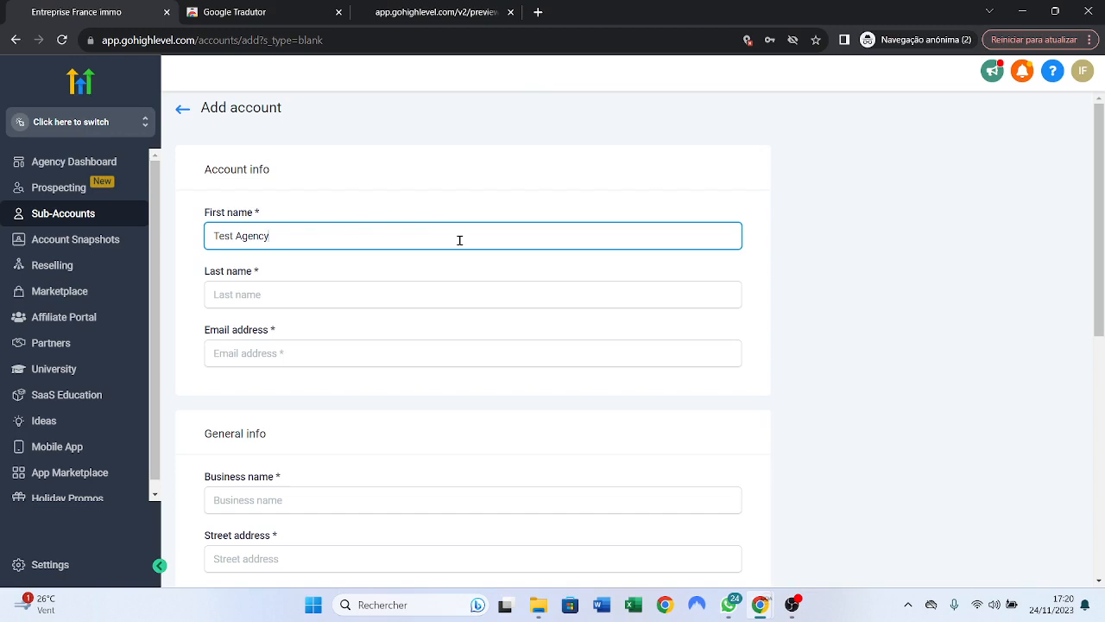
triple_click(286, 234)
key("ctrl+c")
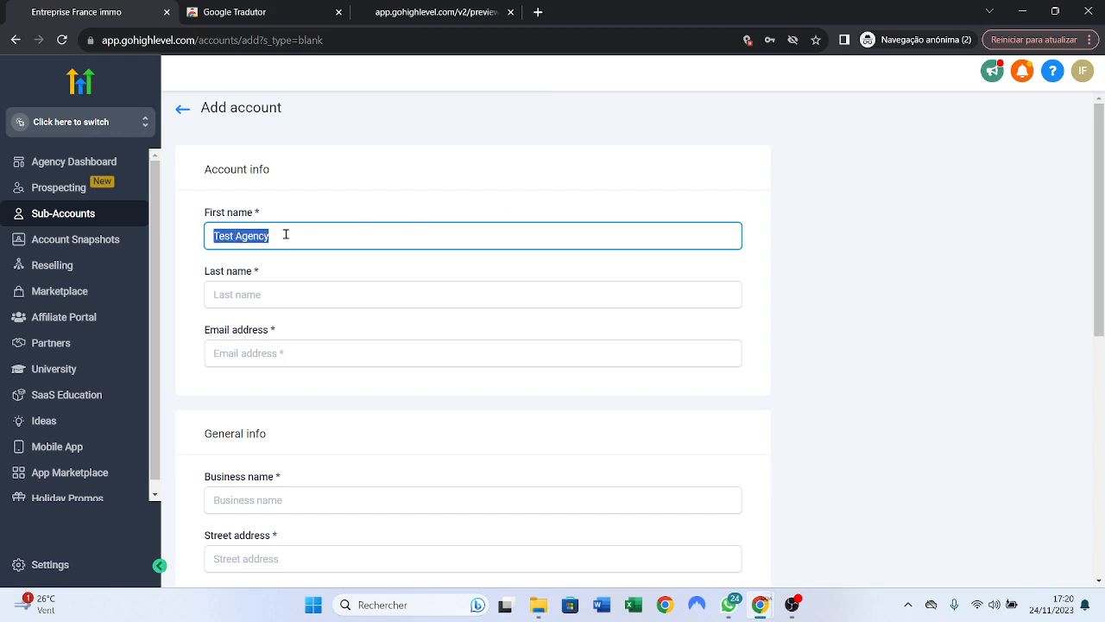
left_click(304, 288)
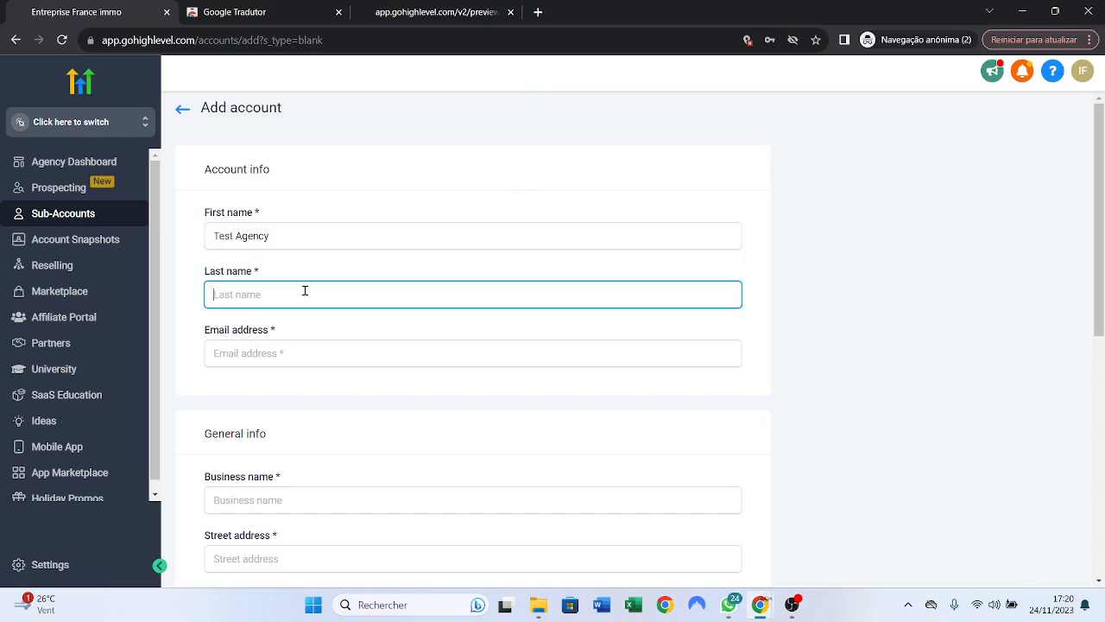
key("ctrl+v")
- Type the contact's e-mail address and paste 'Test Agency' as the business name
scroll(374, 319, "down", 1)
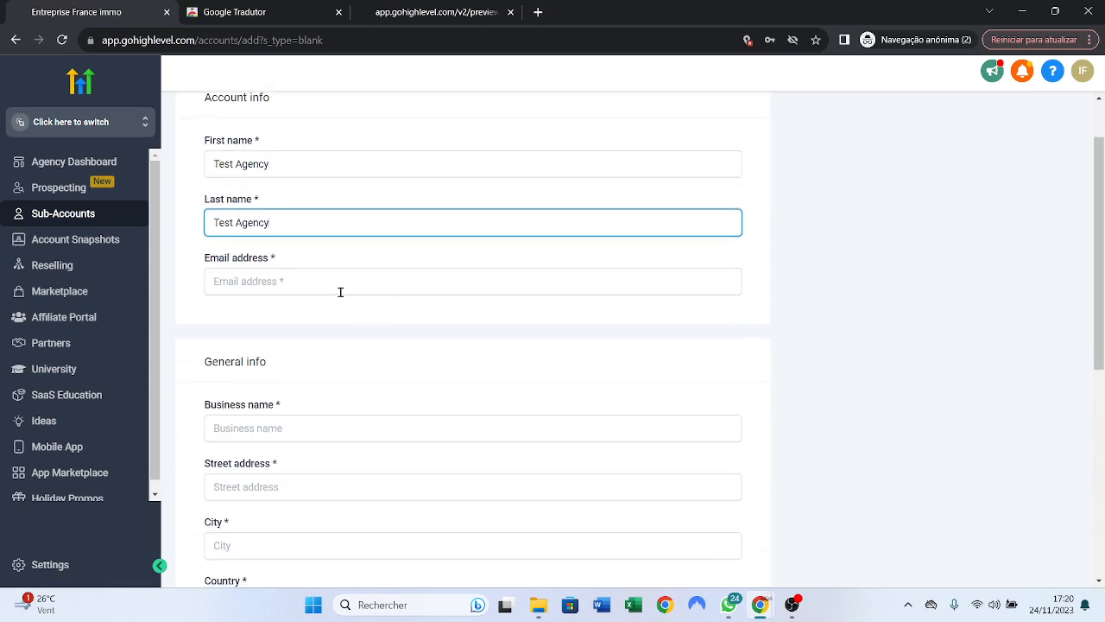
left_click(388, 289)
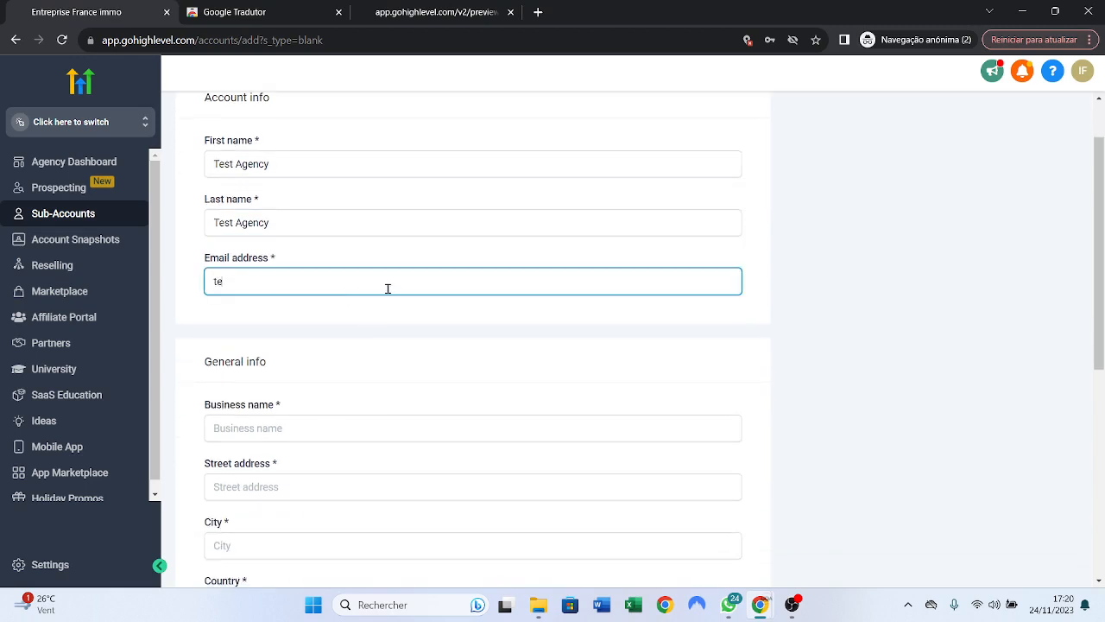
scroll(304, 382, "down", 1)
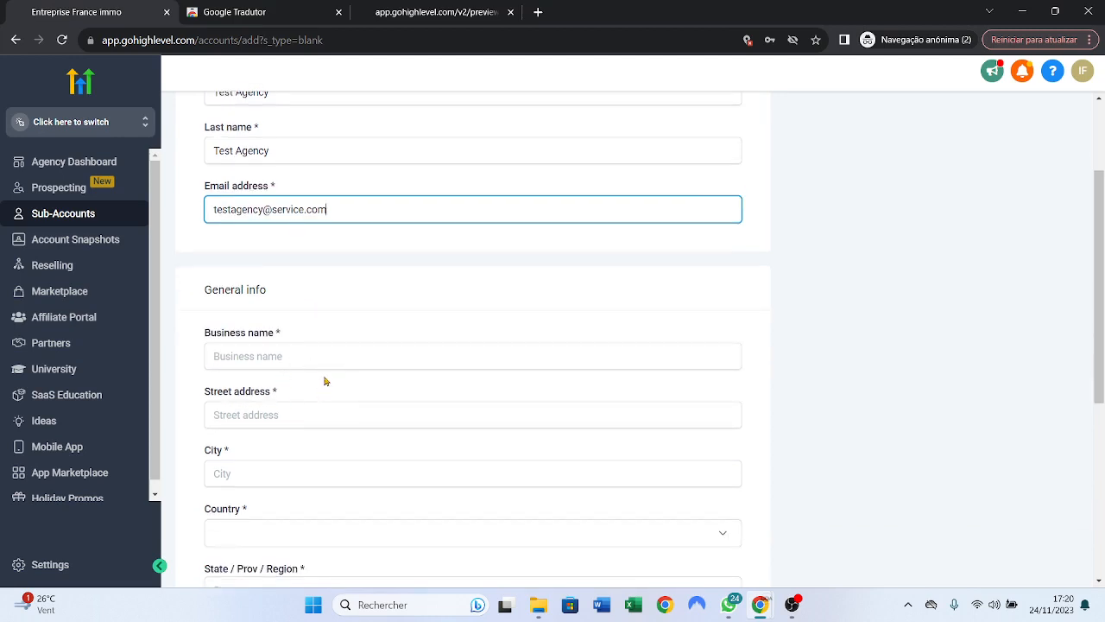
left_click(276, 356)
key("ctrl+v")
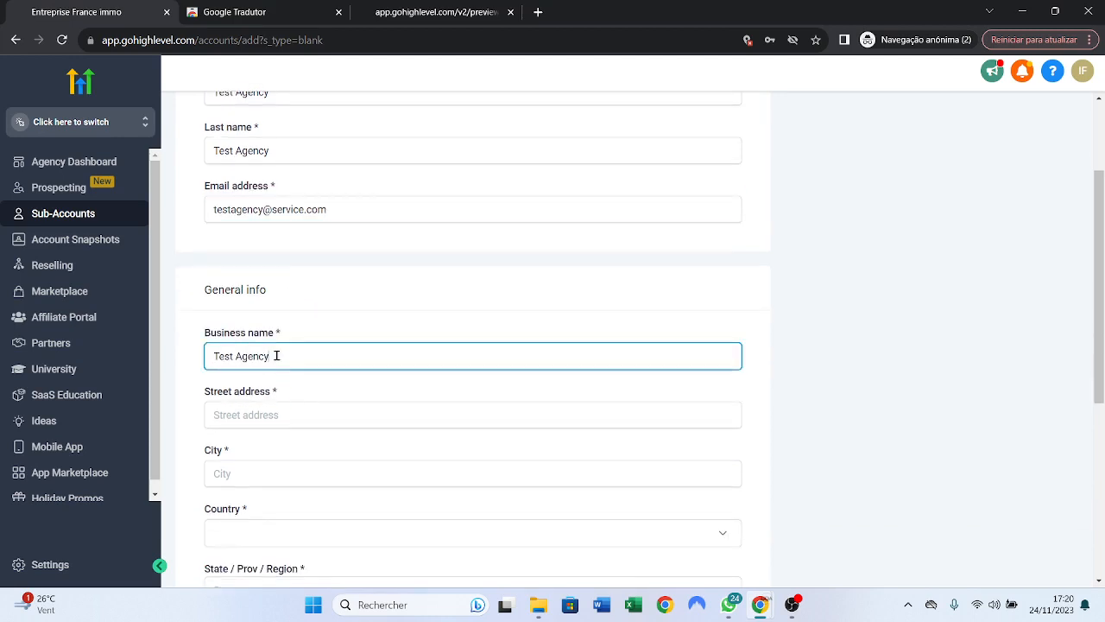
- Fill in the street address, city Paris, and country France
left_click(290, 403)
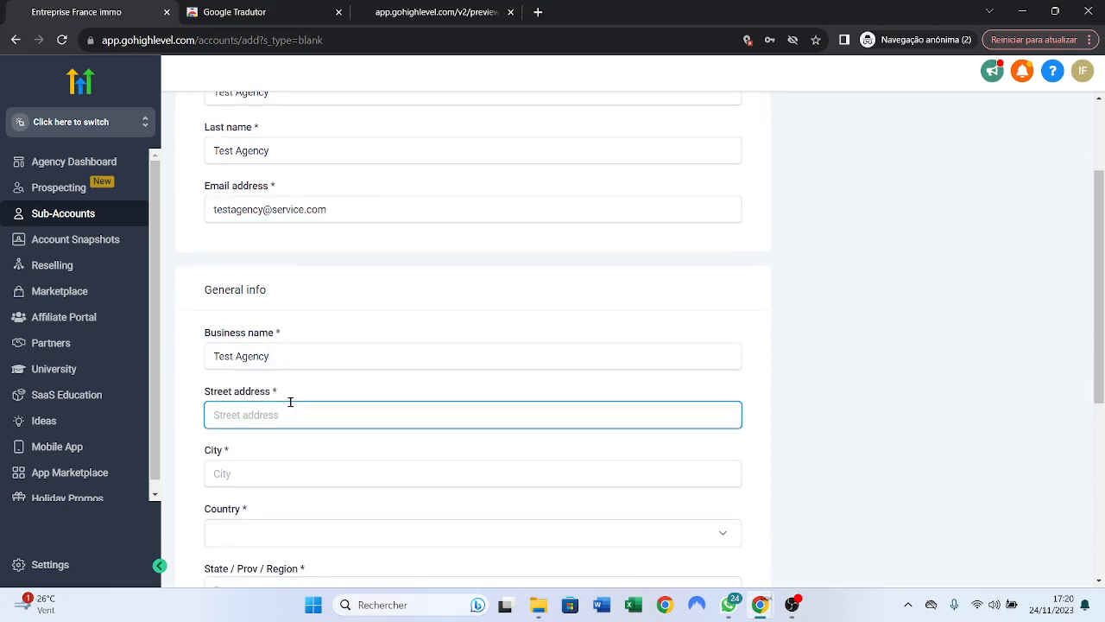
type("rue agency")
scroll(594, 295, "down", 3)
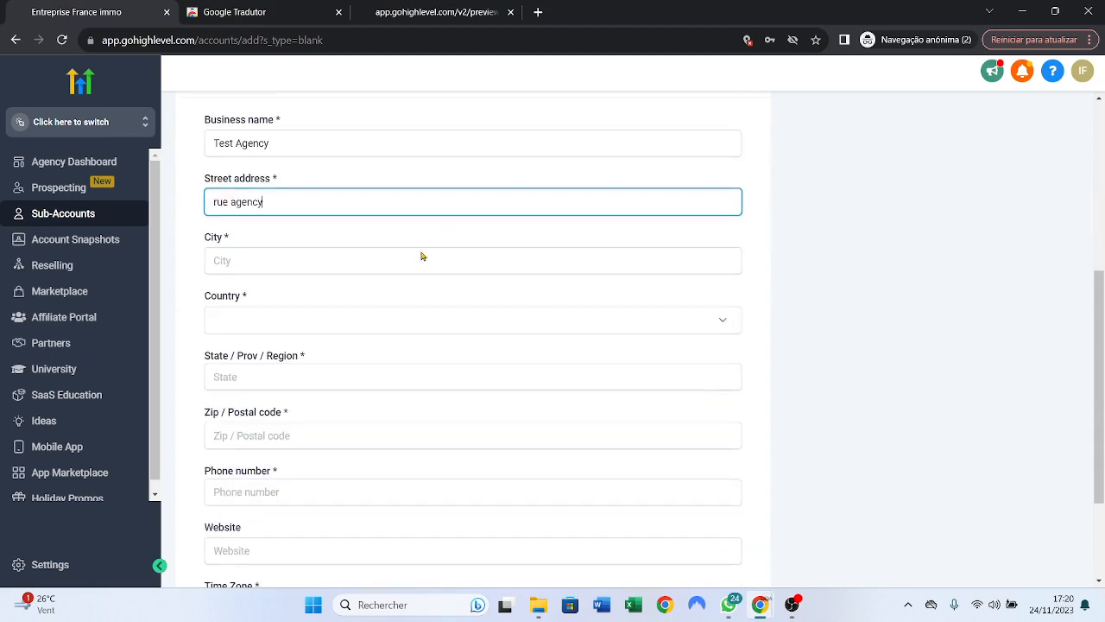
left_click(347, 255)
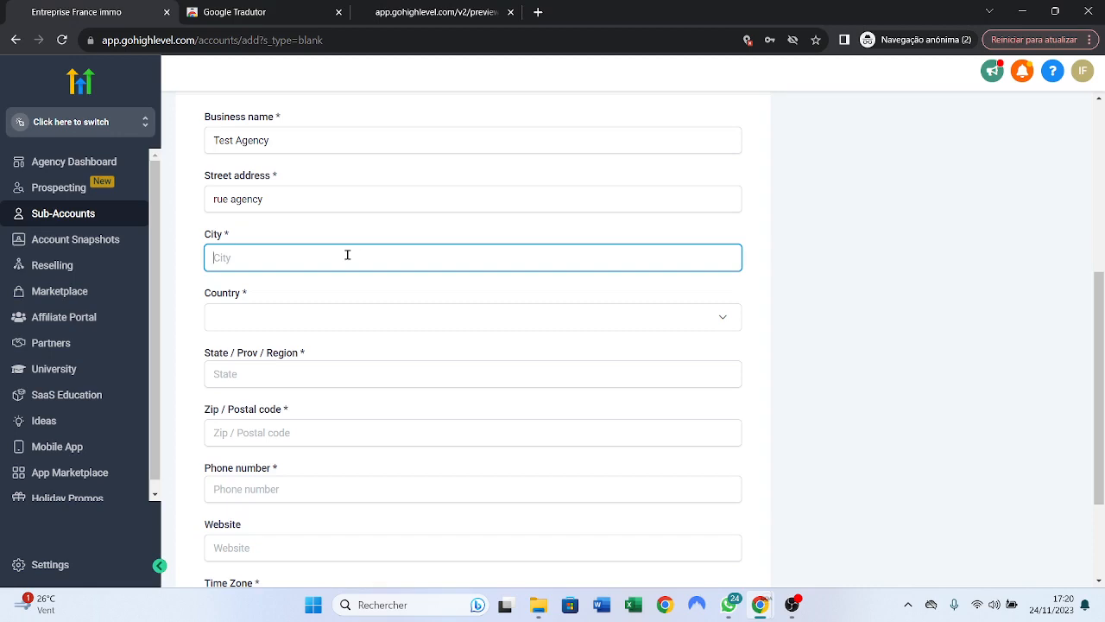
key("Caps_Lock")
type("P")
key("Caps_Lock")
type("aris")
left_click(335, 324)
scroll(378, 337, "down", 15)
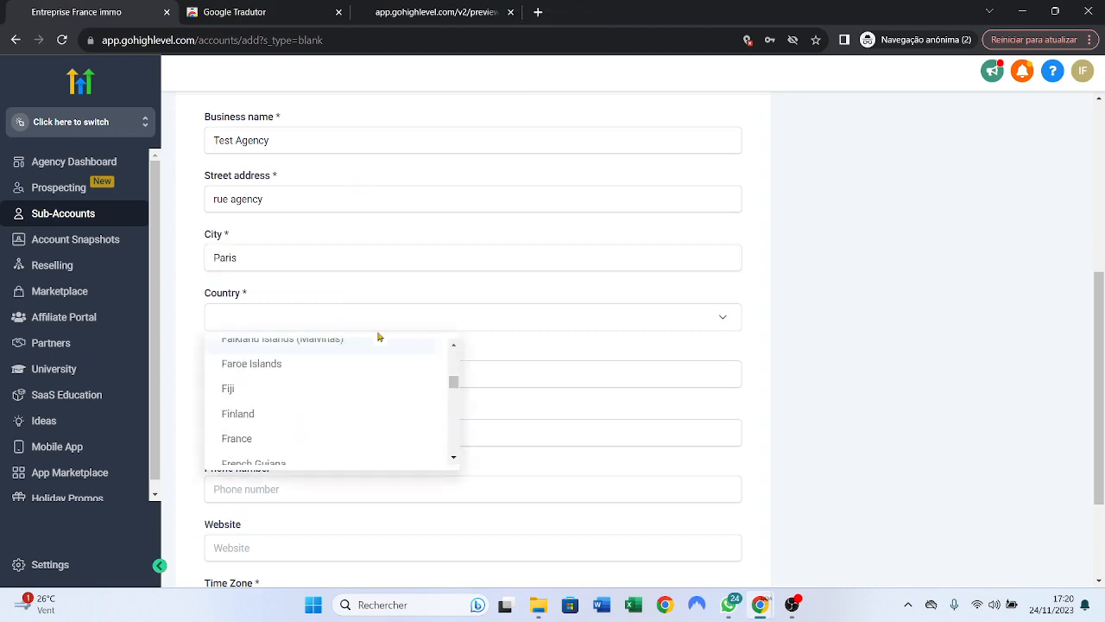
left_click(280, 434)
scroll(494, 278, "down", 1)
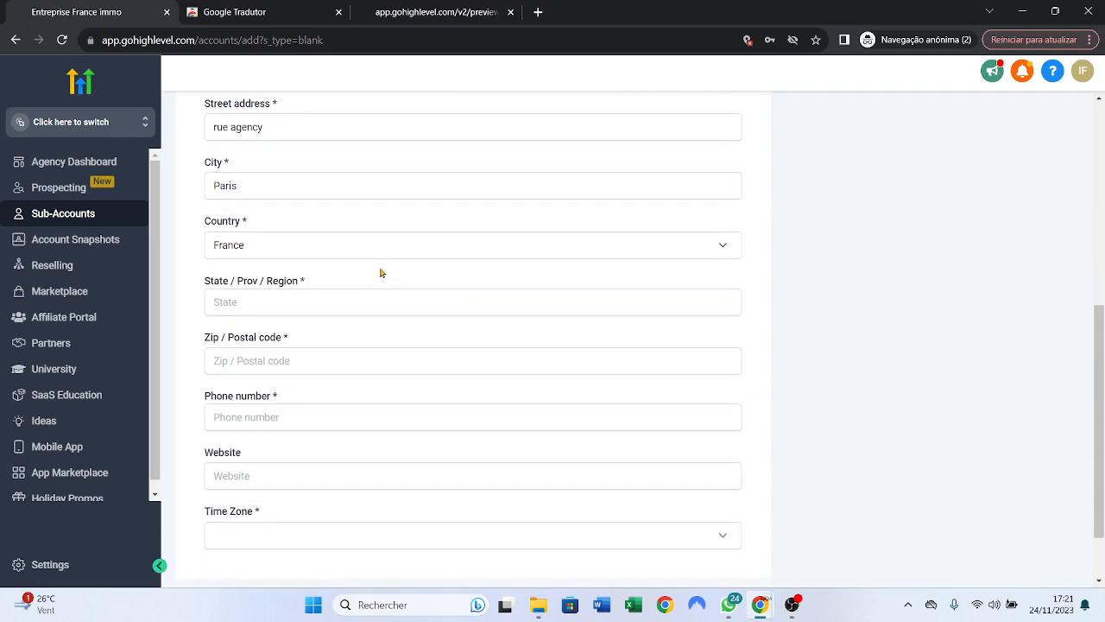
- Enter 'Région' as the state/region and fill in the postal code
left_click(324, 296)
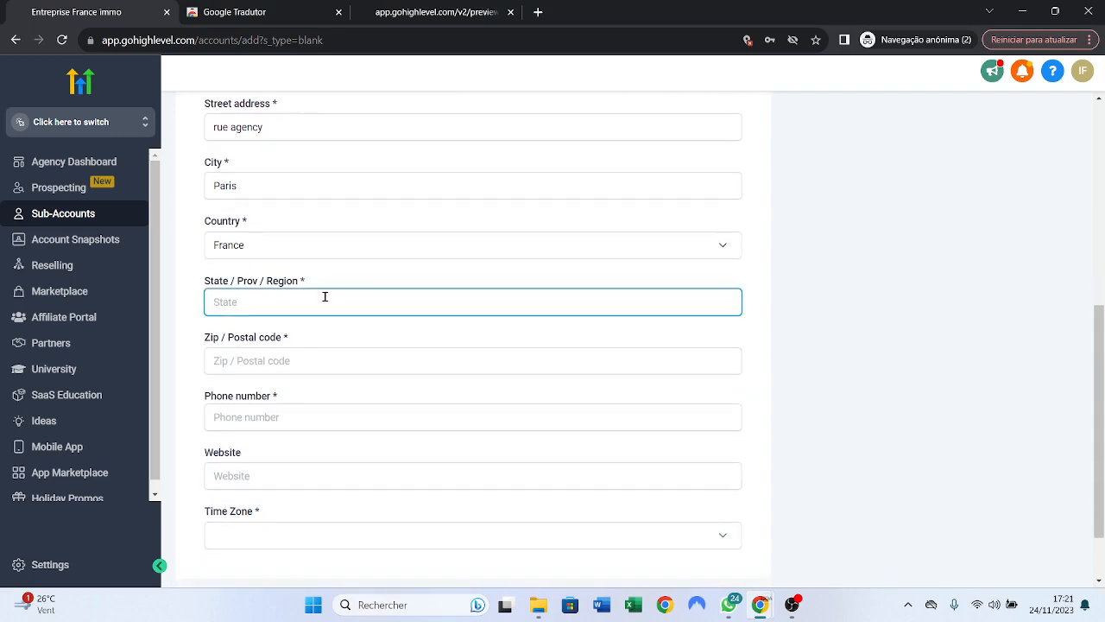
type("R")
key("Caps_Lock")
type("égion")
left_click(330, 363)
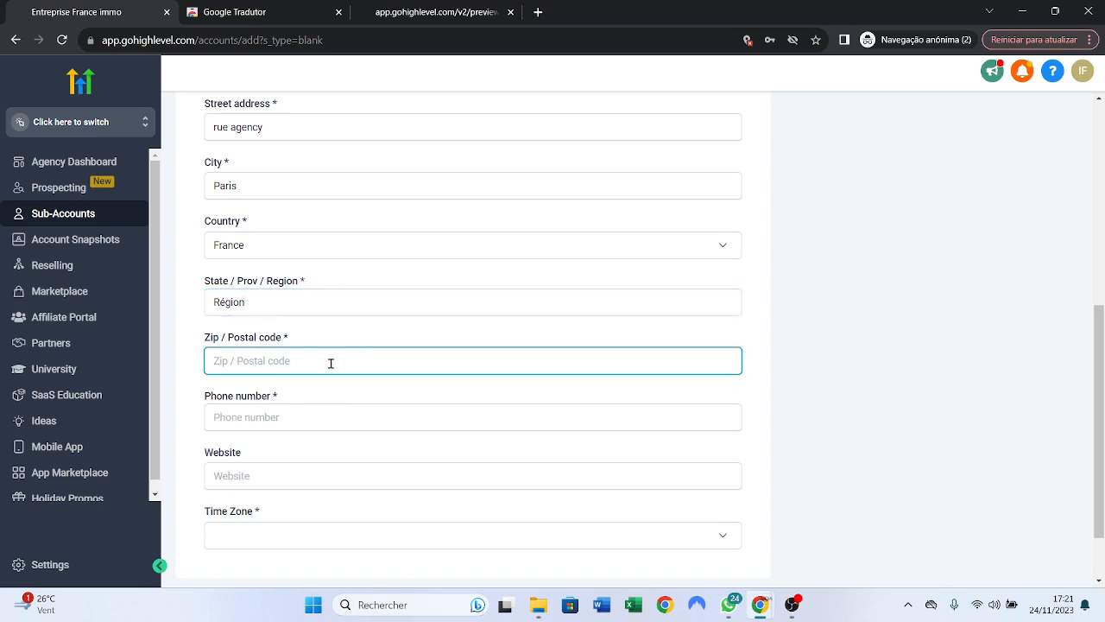
type("20230")
- Enter a valid phone number, replacing the first invalid attempt
scroll(337, 359, "down", 1)
left_click(485, 343)
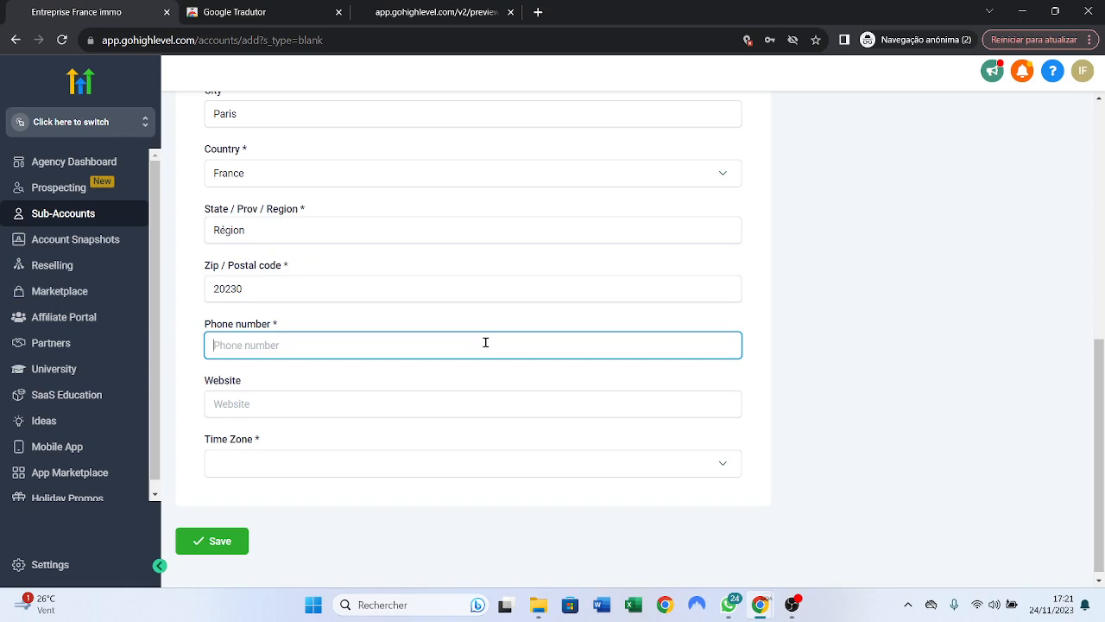
type("+337")
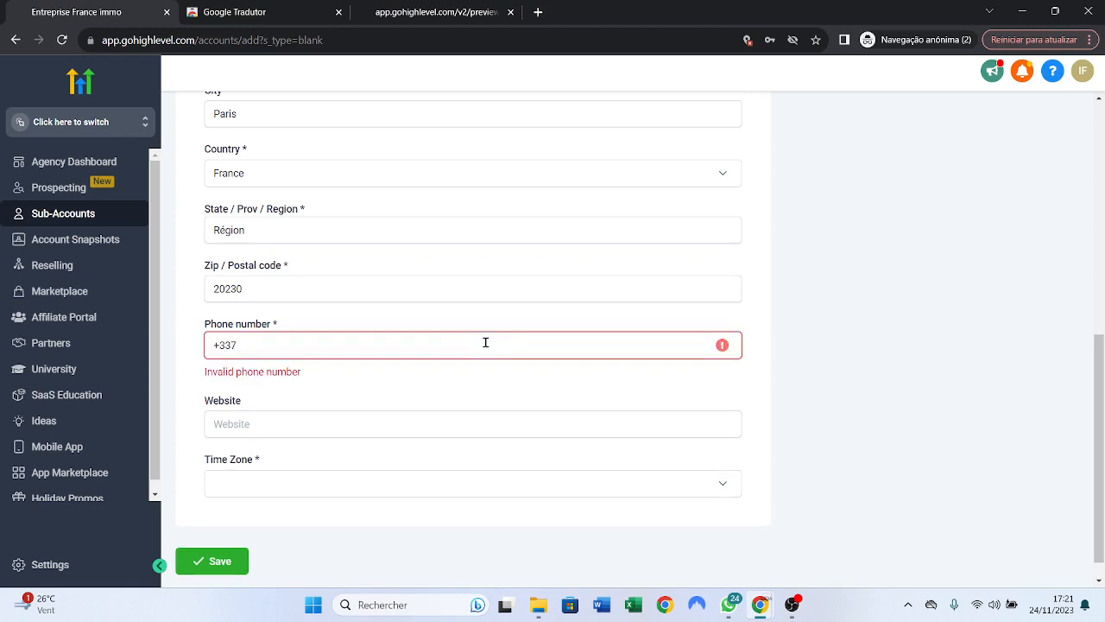
type("6")
key("ctrl+a")
key("BackSpace")
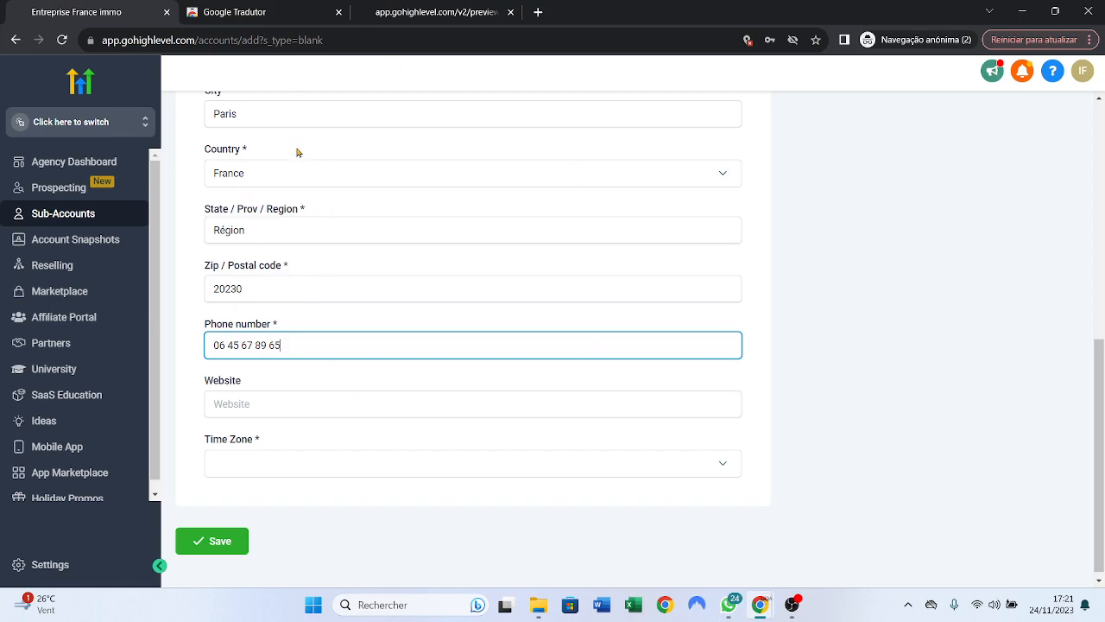
scroll(400, 331, "down", 1)
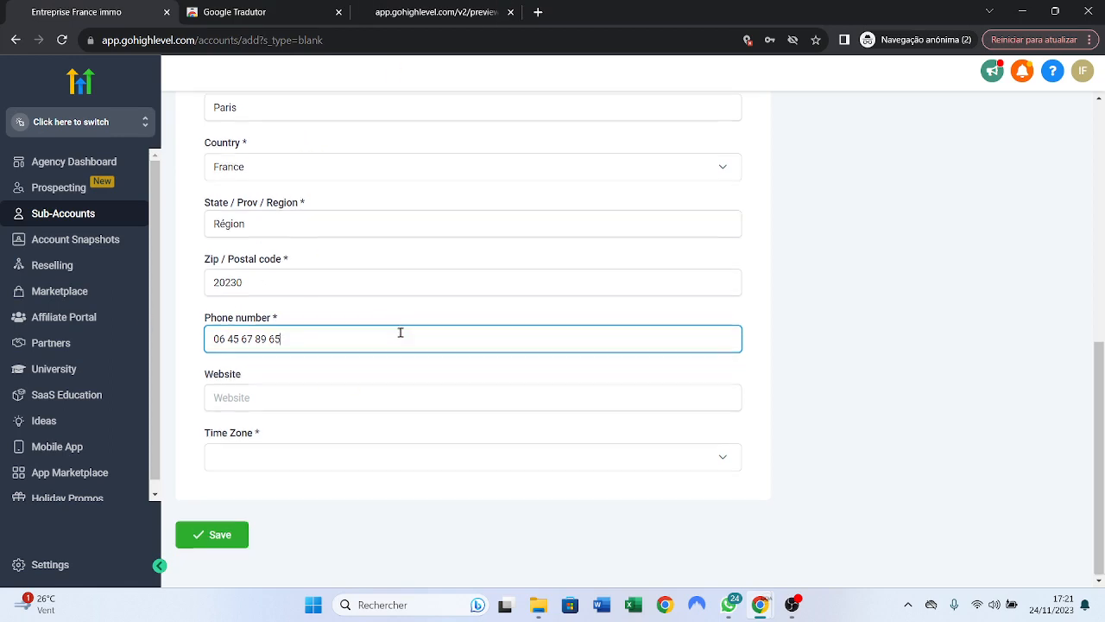
left_click(311, 395)
- Set the time zone to GMT-12:00 Etc/GMT+12 and save the new sub-account
left_click(441, 459)
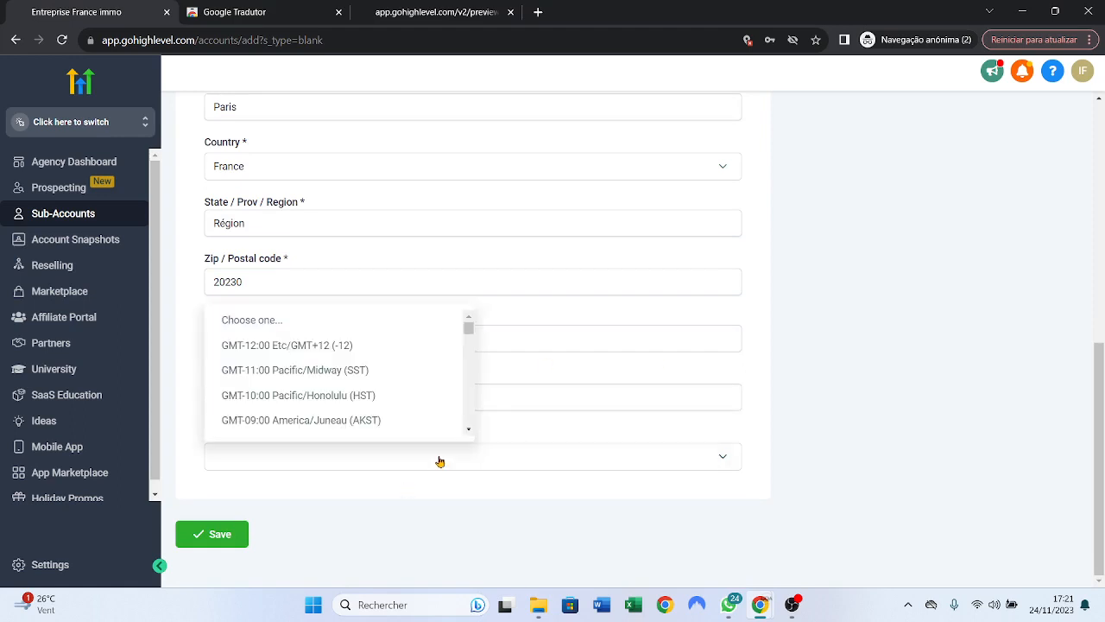
left_click(280, 353)
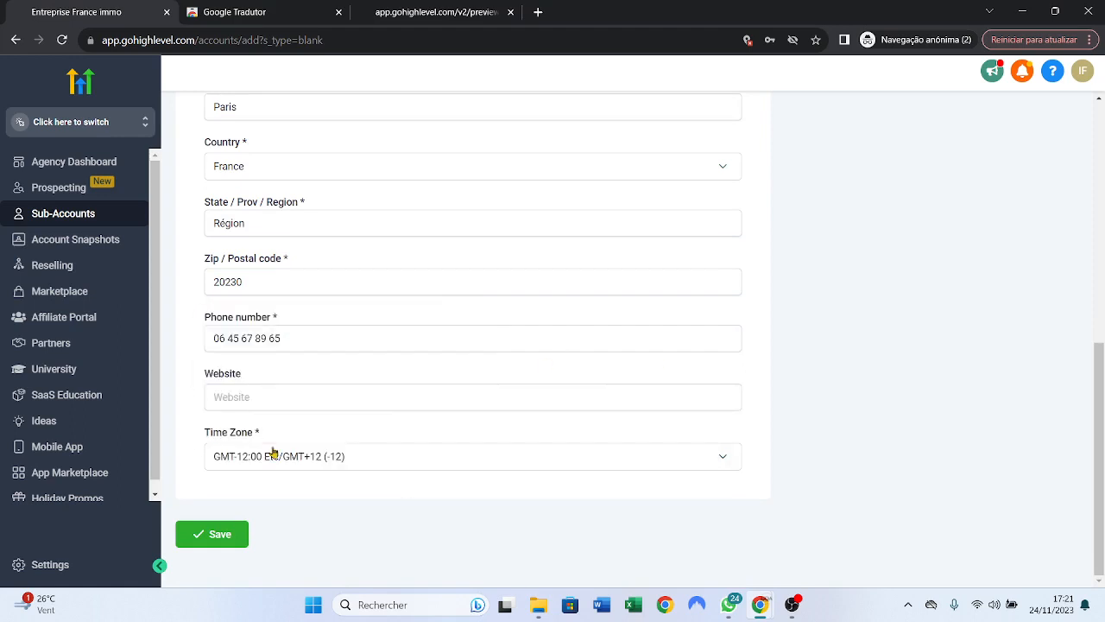
left_click(217, 533)
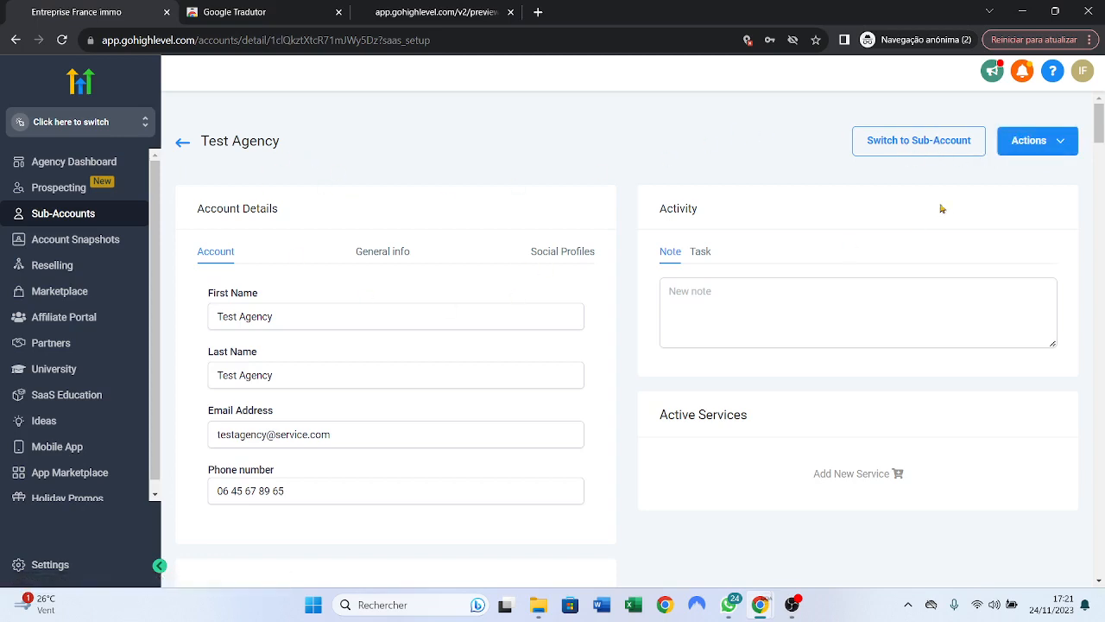
- Switch into the Test Agency sub-account to view its dashboard
left_click(914, 147)
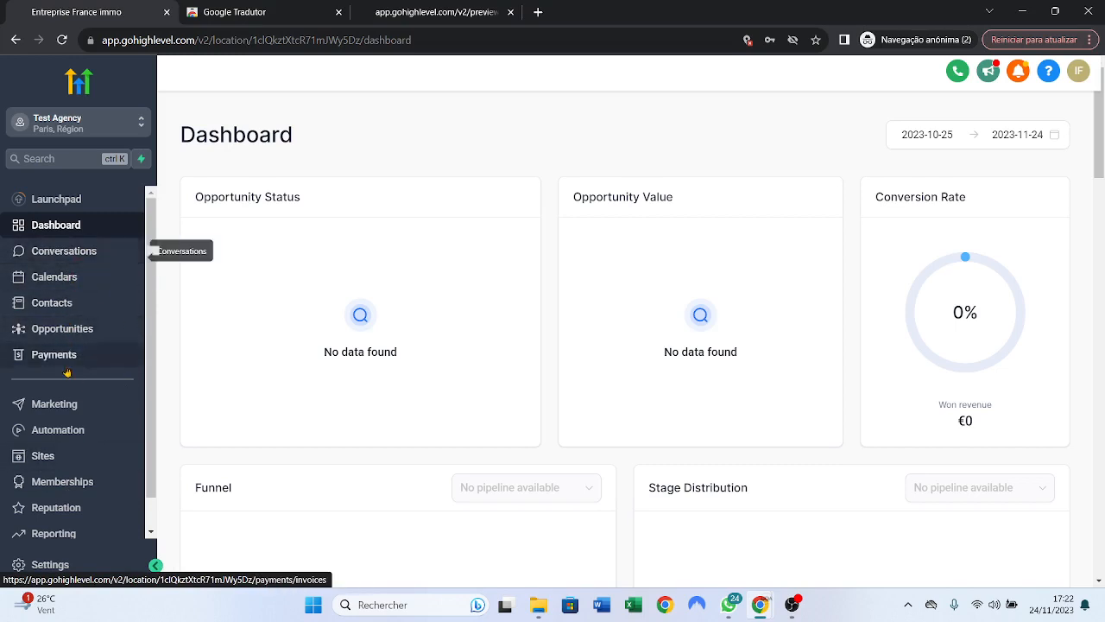
- Leave the Test Agency dashboard and return to Agency View
left_click(93, 126)
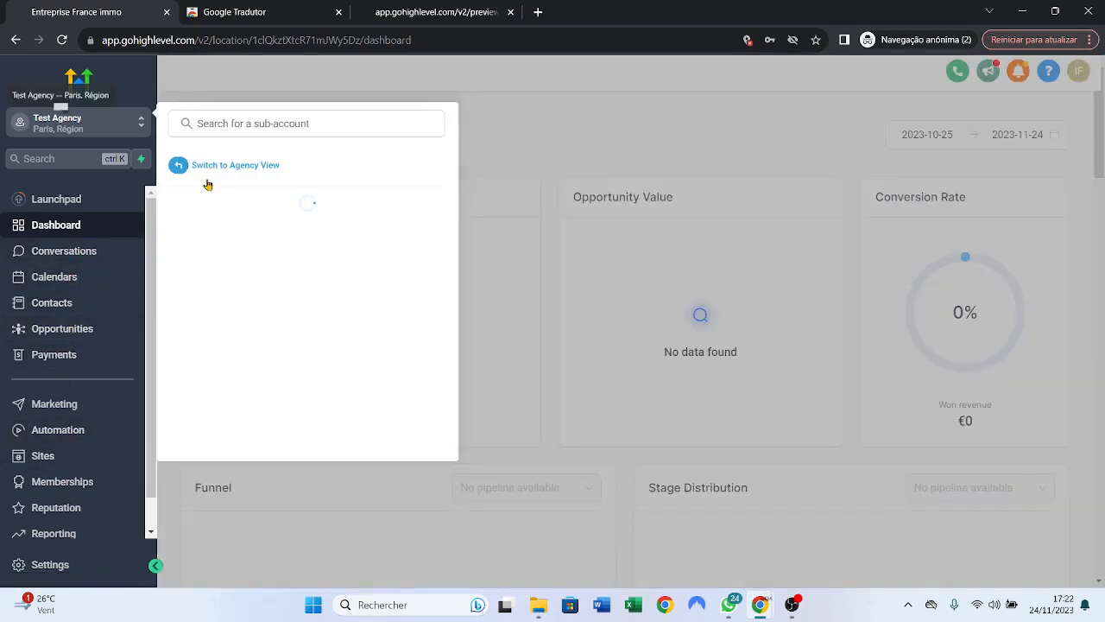
left_click(219, 167)
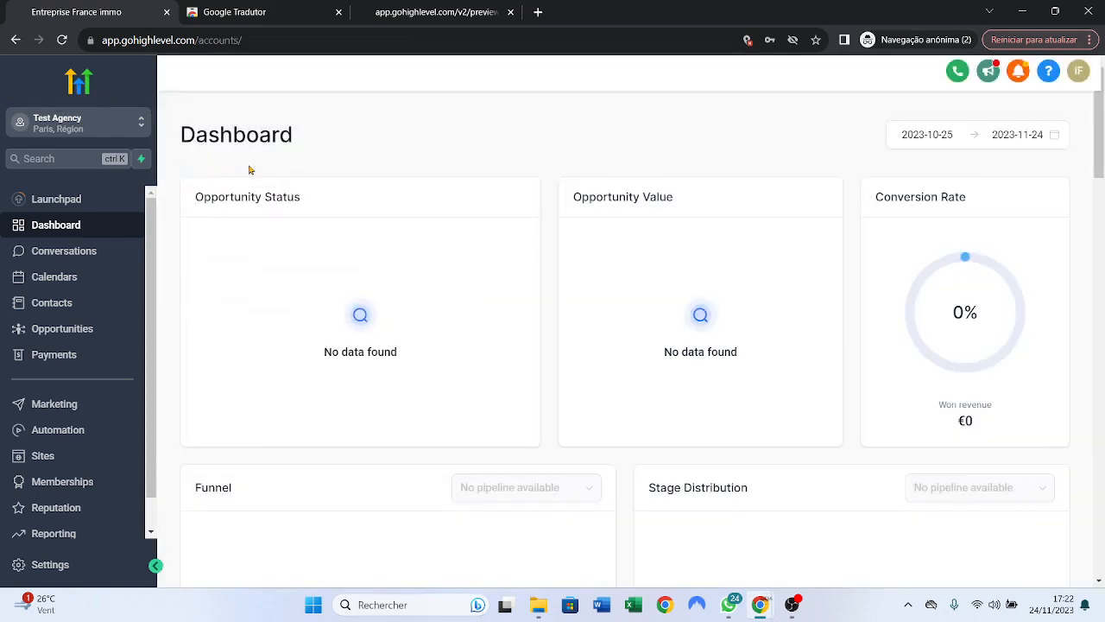